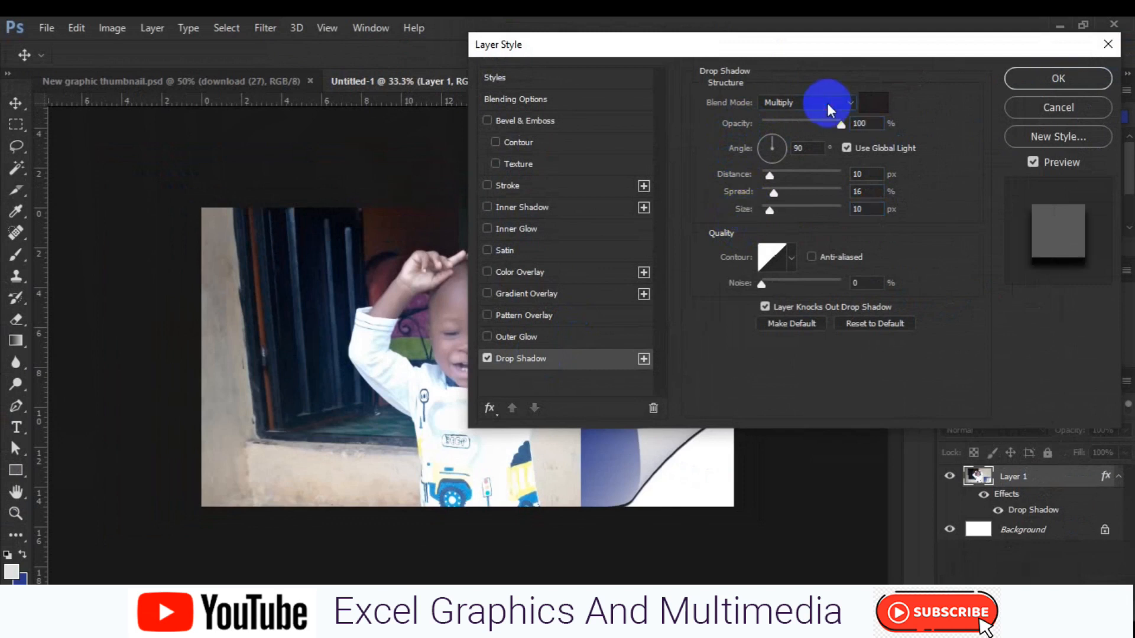
# - Try the Dissolve blend mode for the drop shadow, settle on Normal, and apply the layer style
pyautogui.click(828, 103)
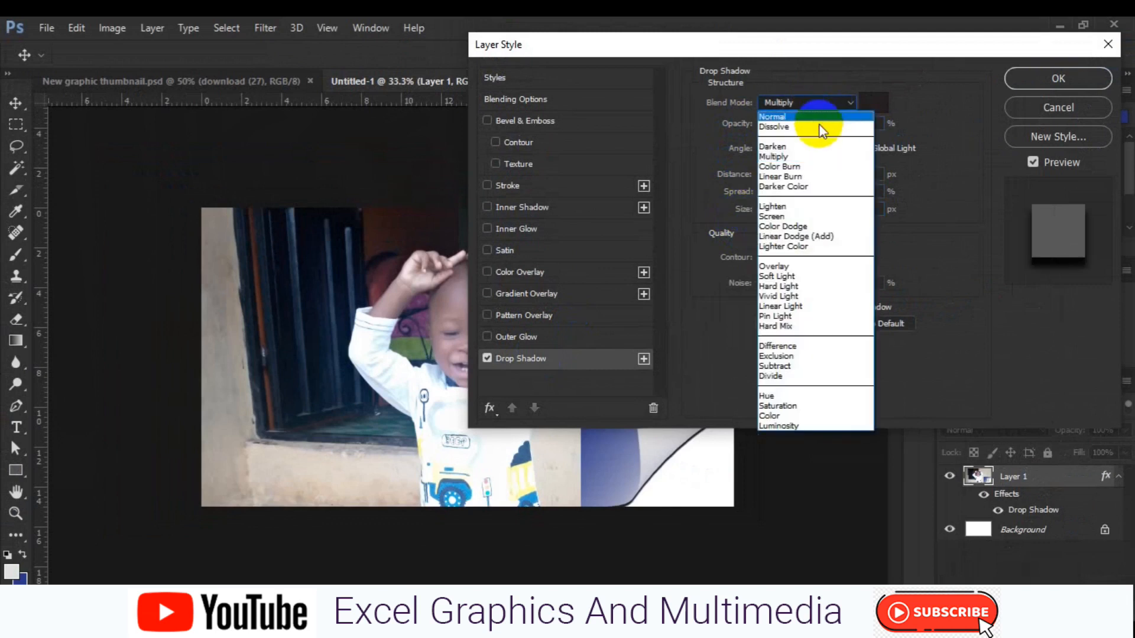
pyautogui.click(822, 127)
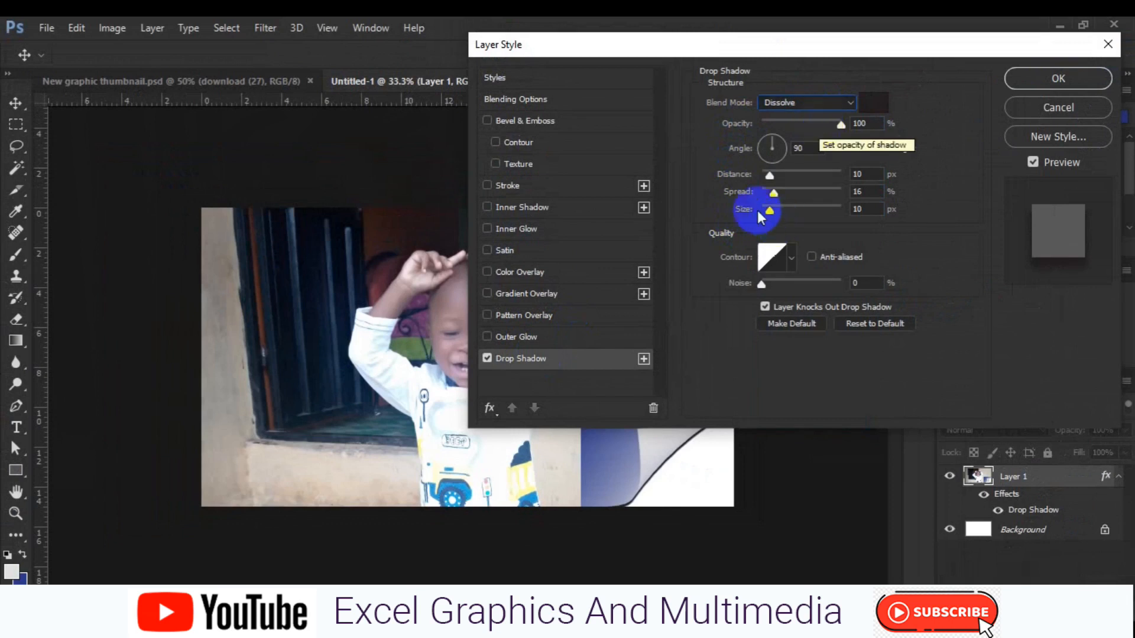
pyautogui.click(731, 182)
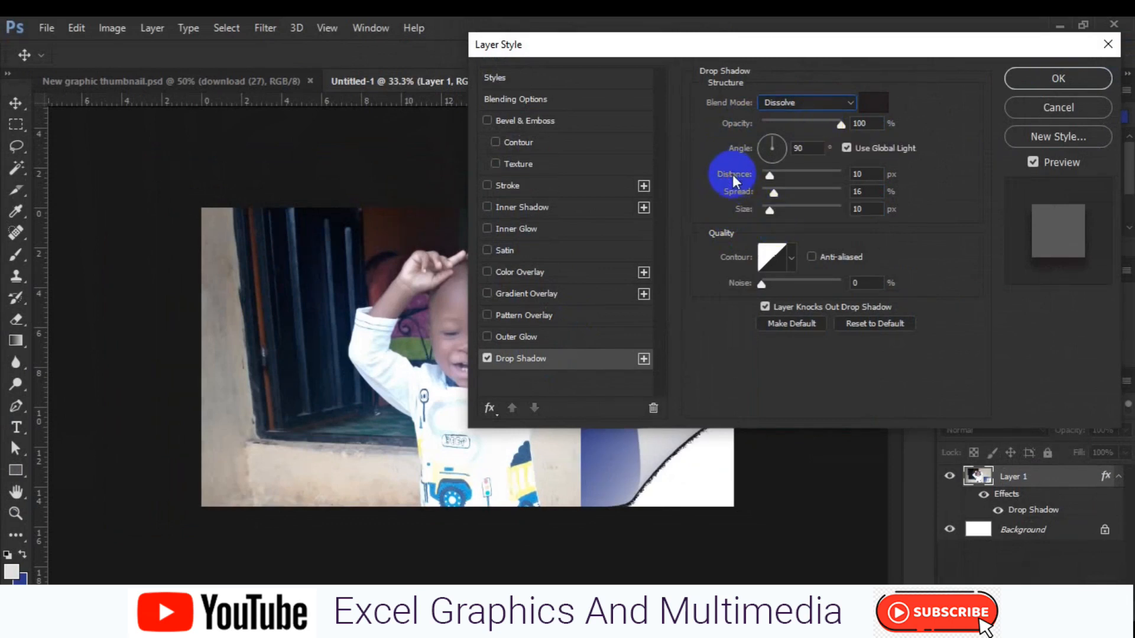
pyautogui.click(804, 103)
pyautogui.click(808, 117)
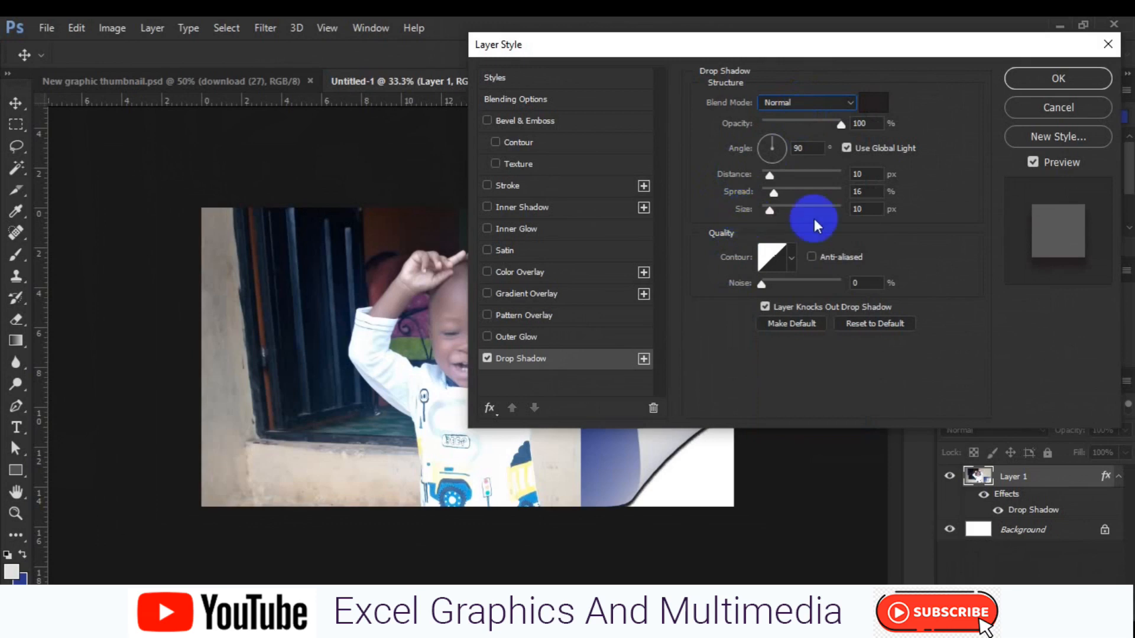
pyautogui.click(1031, 83)
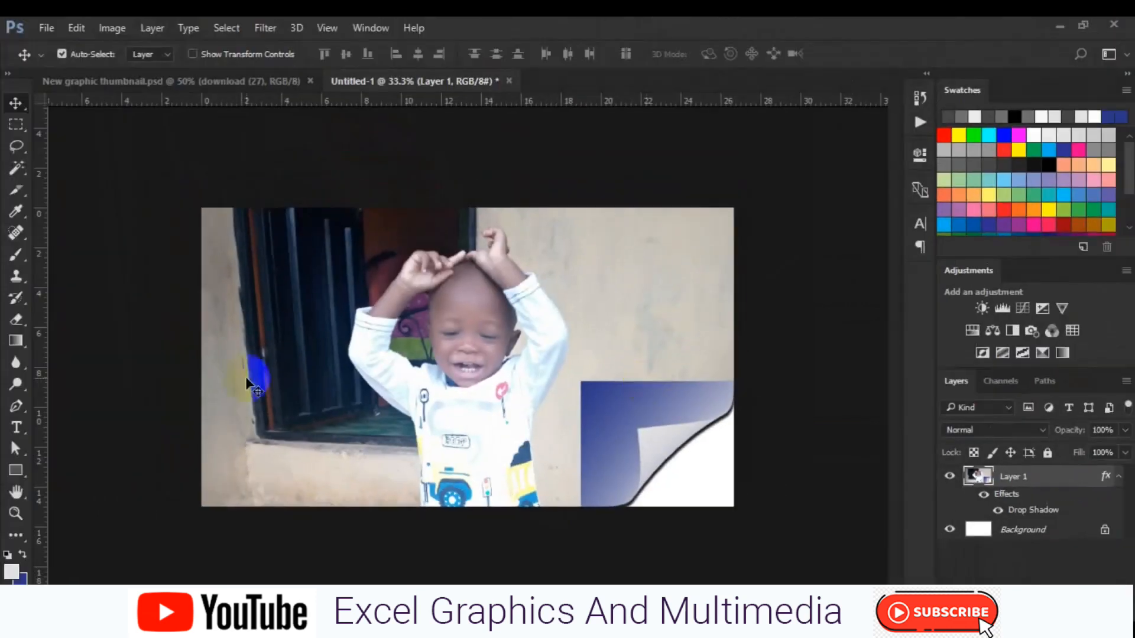
# - Sample the wall just above the blue square with the Clone Stamp and start covering its upper-left corner with a 175 px brush
pyautogui.click(17, 278)
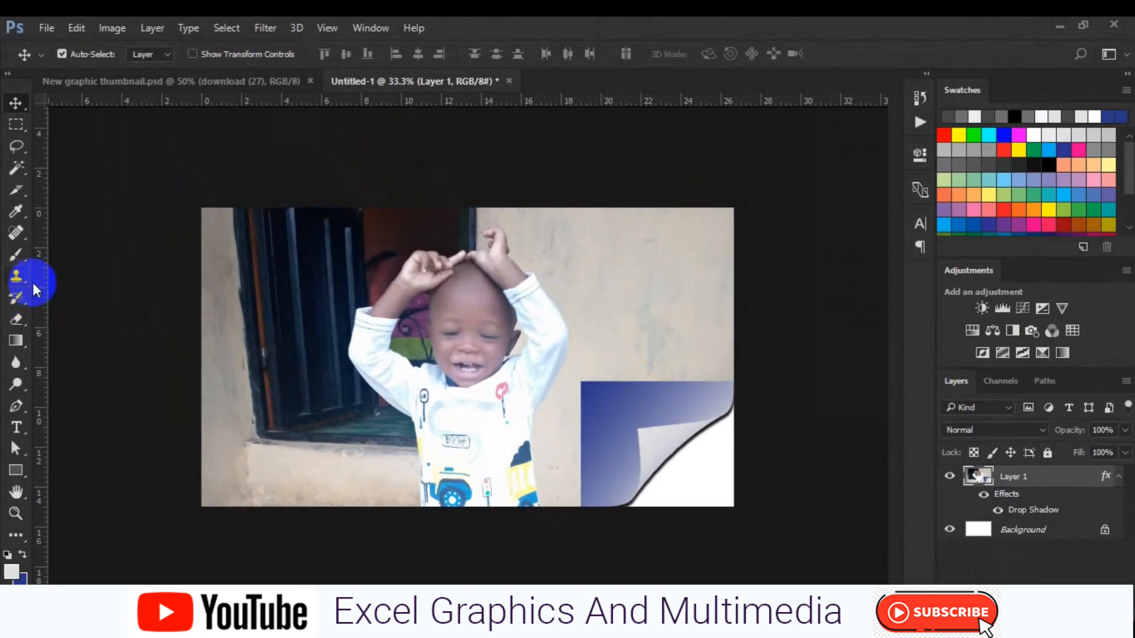
pyautogui.click(586, 360)
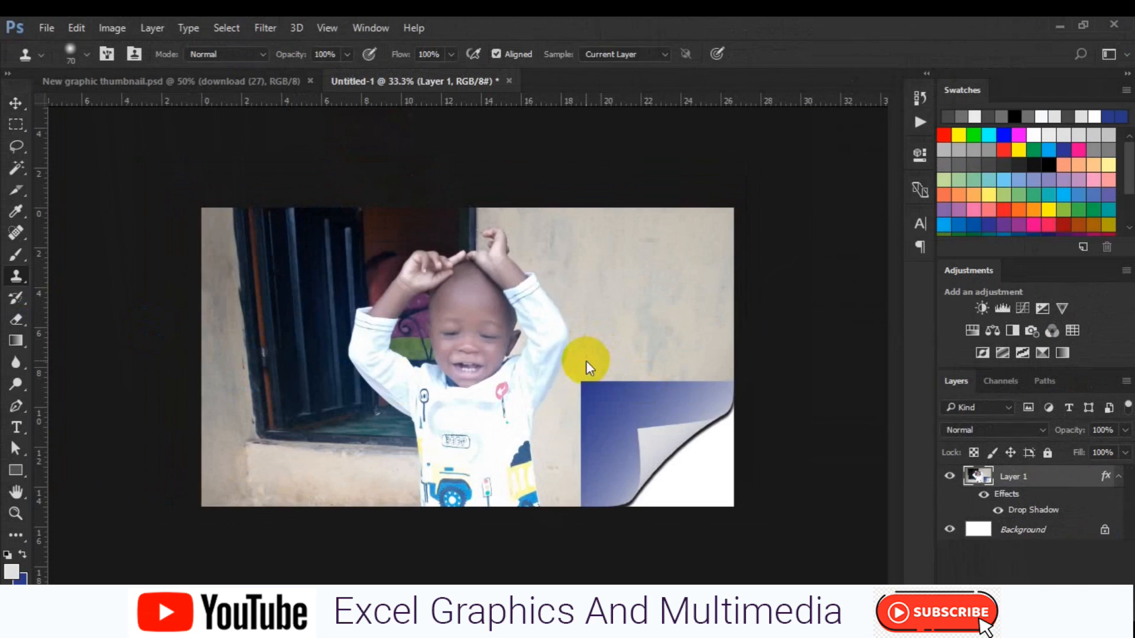
pyautogui.click(472, 244)
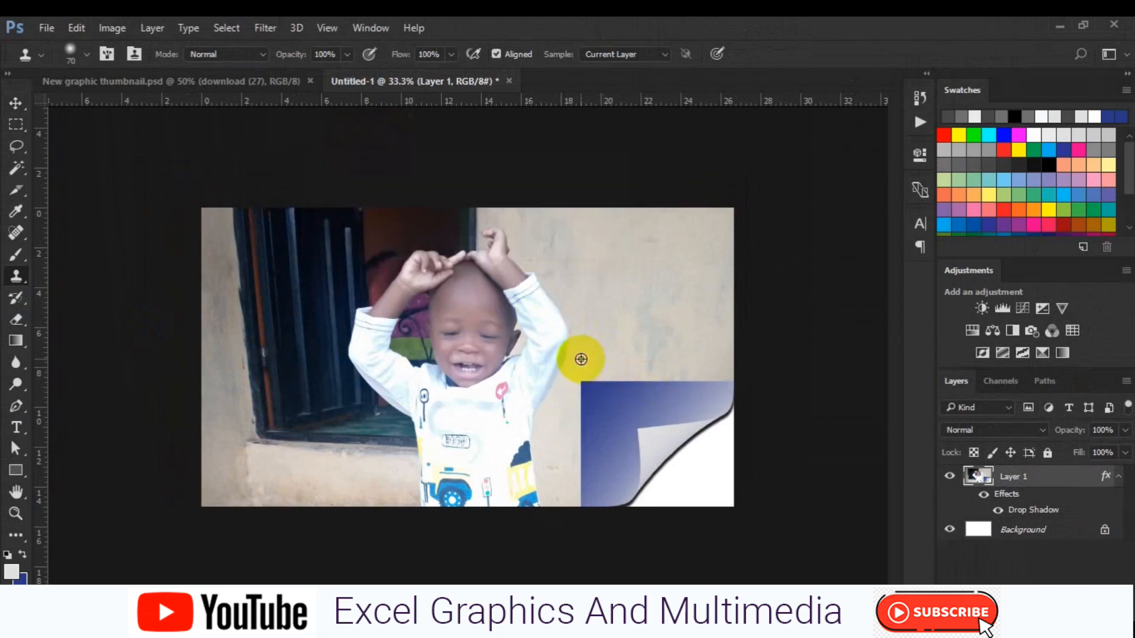
pyautogui.press(']')
pyautogui.press(']')
pyautogui.press(']')
pyautogui.press(']')
pyautogui.click(592, 391)
pyautogui.press(']')
pyautogui.press(']')
pyautogui.click(597, 425)
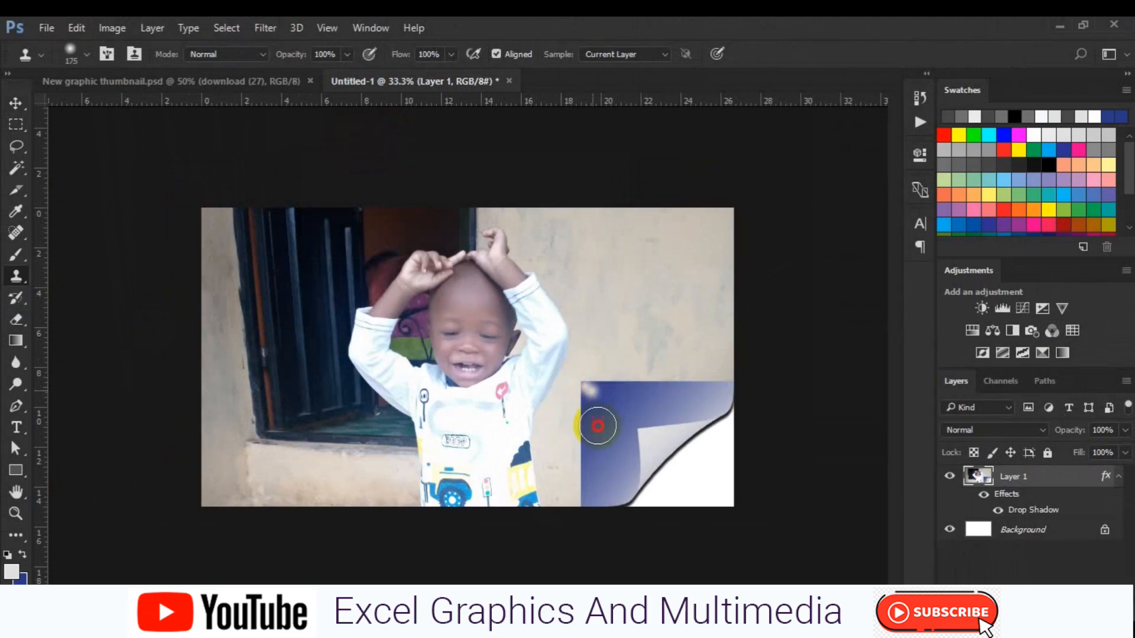
# - Clone wall texture over the rest of the blue gradient area around the page curl
pyautogui.click(598, 408)
pyautogui.moveTo(589, 397); pyautogui.dragTo(588, 414)
pyautogui.click(608, 401)
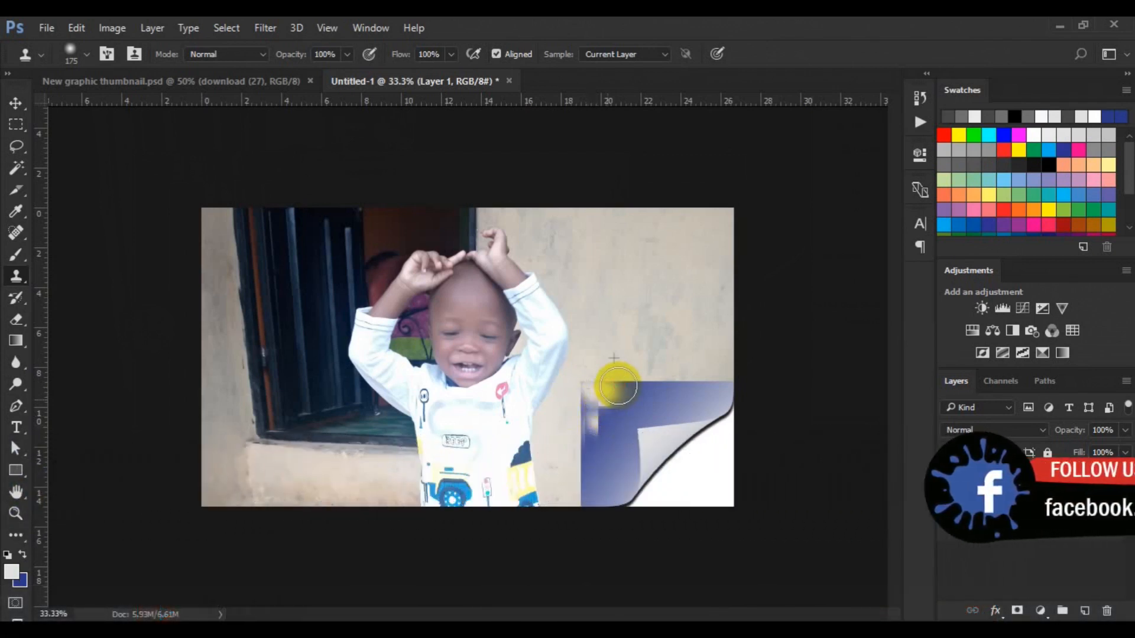
pyautogui.click(629, 386)
pyautogui.moveTo(629, 386)
pyautogui.mouseDown()
pyautogui.moveTo(668, 389)
pyautogui.moveTo(603, 413)
pyautogui.moveTo(619, 418)
pyautogui.moveTo(615, 408)
pyautogui.moveTo(587, 435)
pyautogui.moveTo(589, 465)
pyautogui.mouseUp()
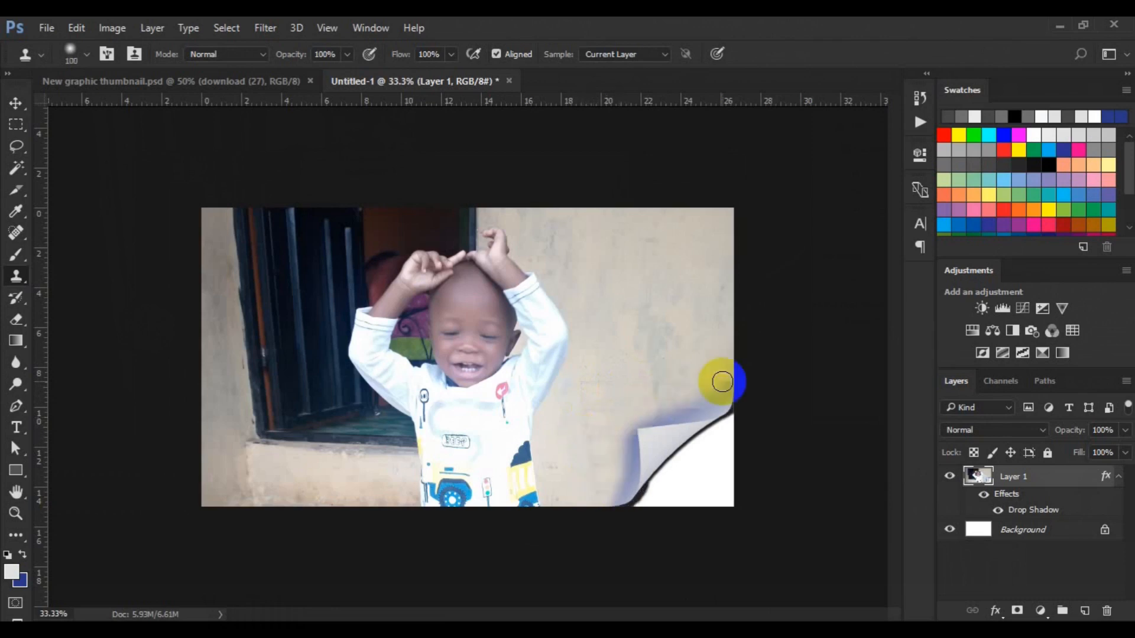
# - Resample the wall and clone it over the bluish fringe above the curl near the photo's right edge, using a 100 px brush
pyautogui.click(722, 382)
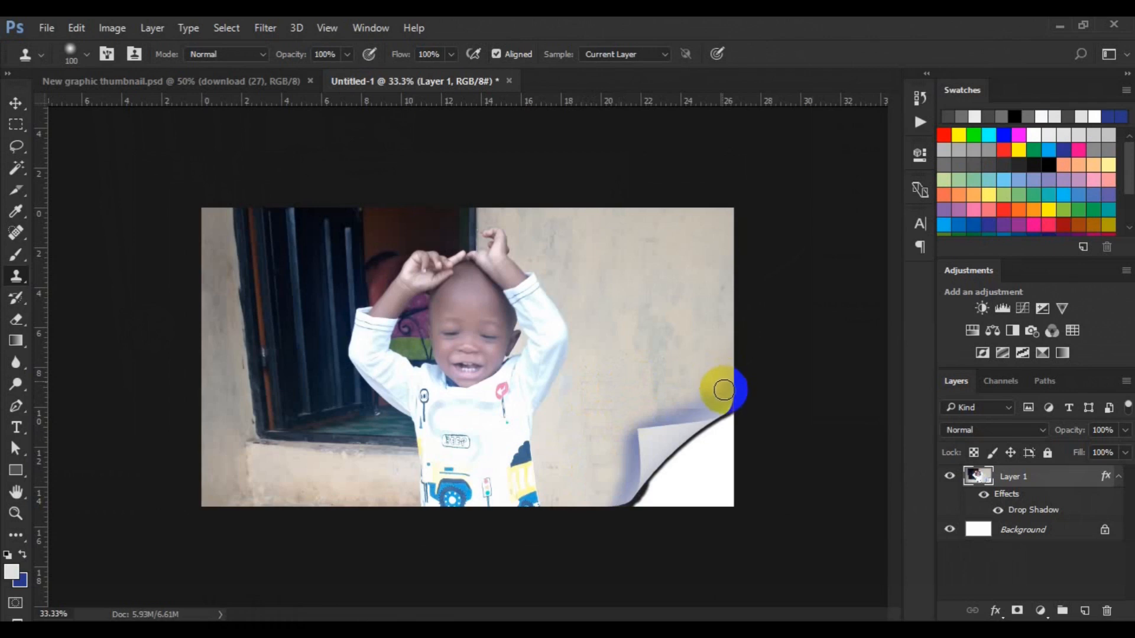
pyautogui.click(722, 372)
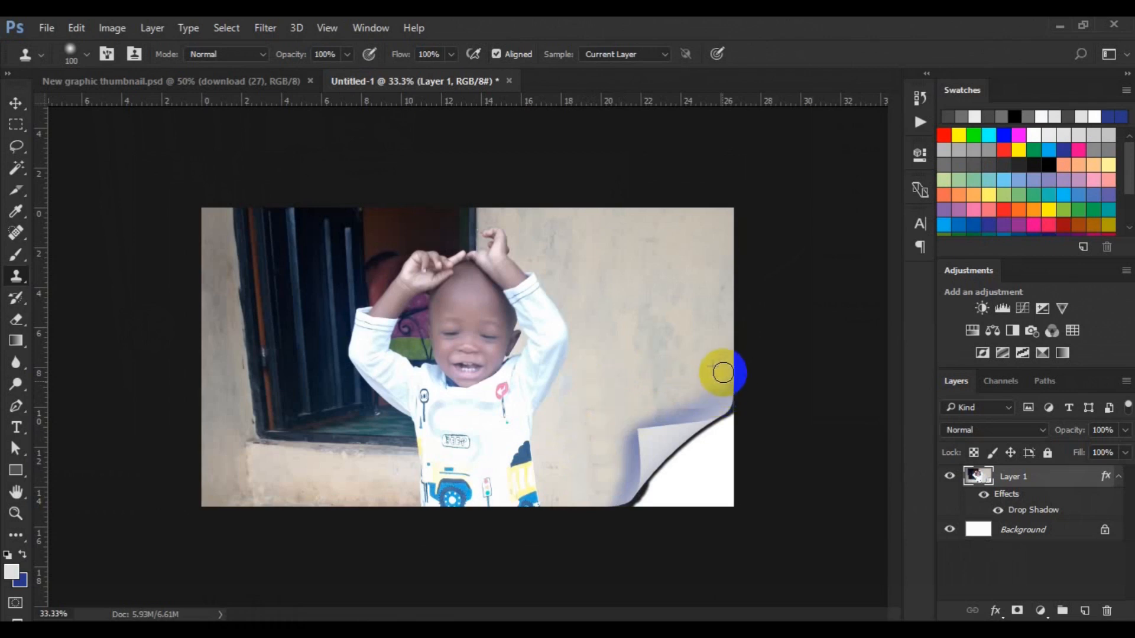
pyautogui.click(722, 372)
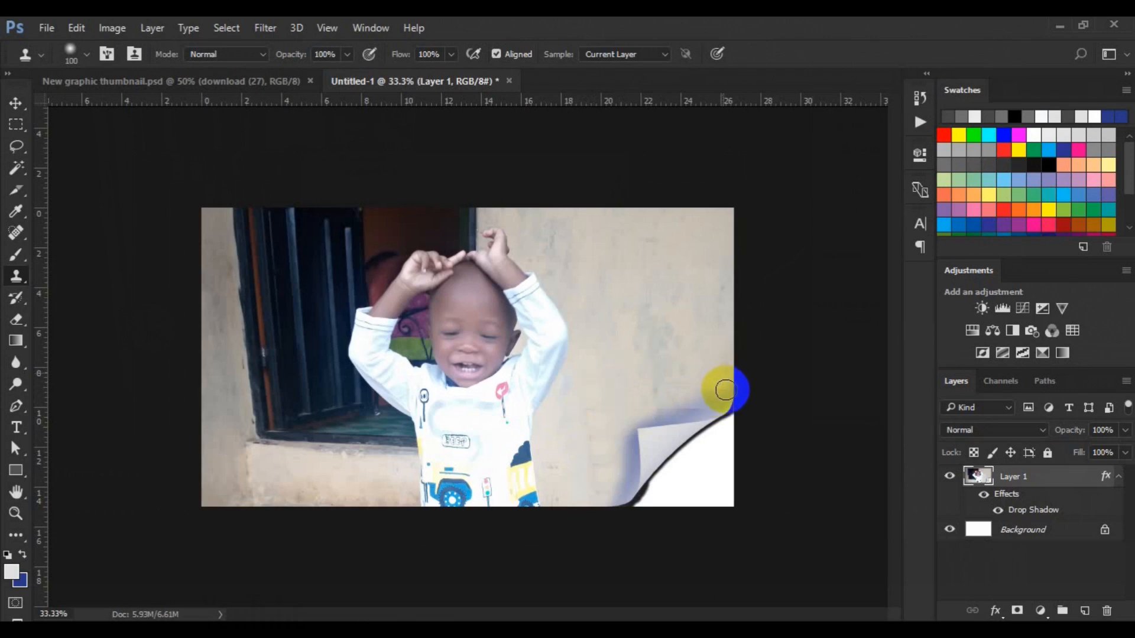
pyautogui.click(722, 393)
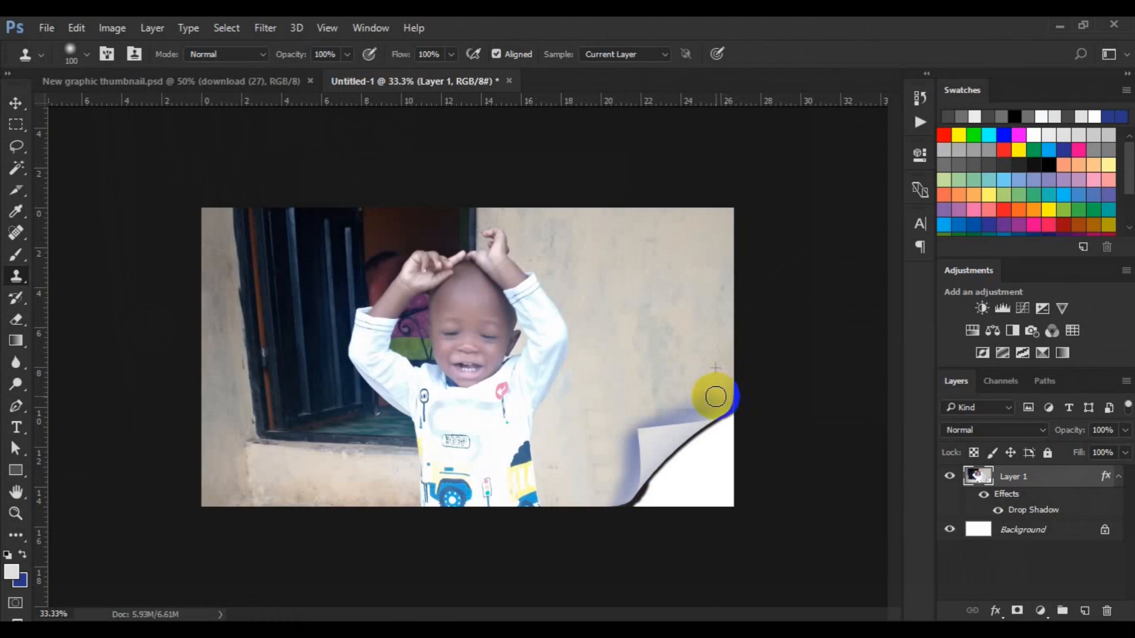
pyautogui.click(712, 400)
pyautogui.click(700, 404)
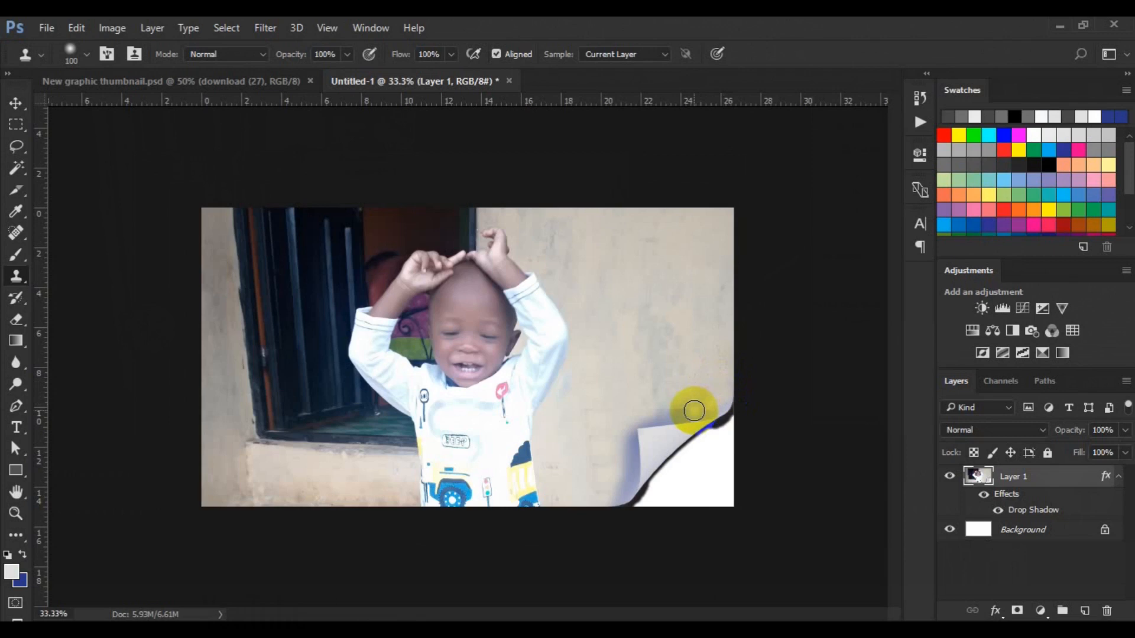
# - Undo the last clone stroke, reduce the brush to 60 px, and clean up the remaining blue fringe along the curl's edges
pyautogui.hotkey('ctrl', 'z')
pyautogui.press('[')
pyautogui.press('[')
pyautogui.press('[')
pyautogui.press('[')
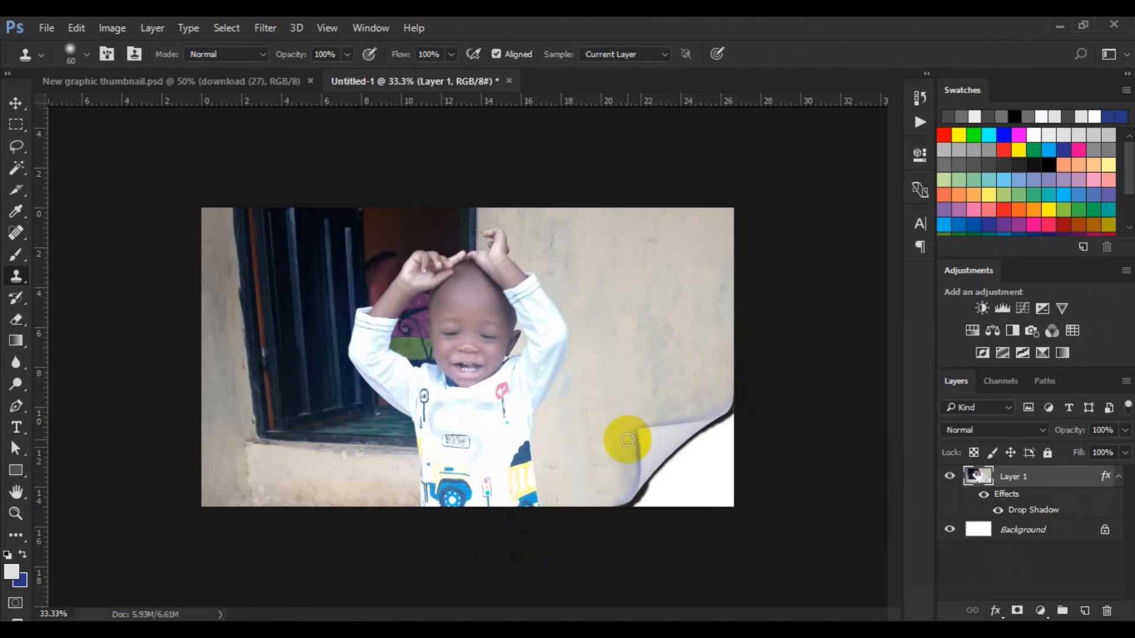
pyautogui.moveTo(599, 498)
pyautogui.mouseDown()
pyautogui.moveTo(540, 464)
pyautogui.moveTo(674, 467)
pyautogui.mouseUp()
# - Draw a rectangle shape of about 1101 x 1125 px directly above the Background layer, covering the area behind the page curl
pyautogui.click(976, 528)
pyautogui.click(976, 530)
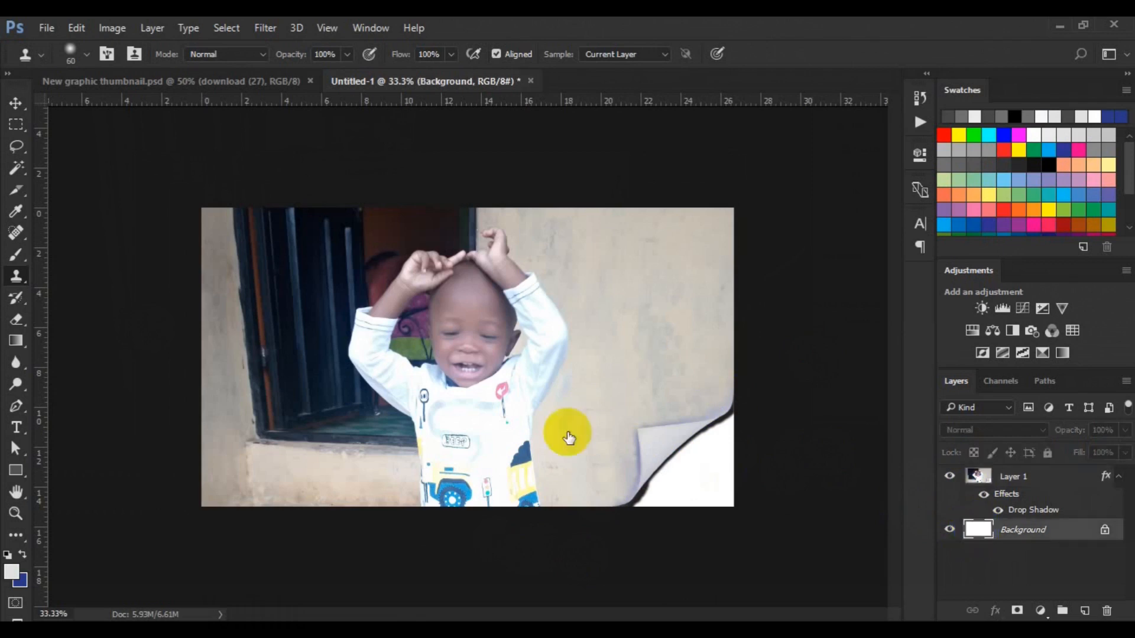
pyautogui.click(20, 468)
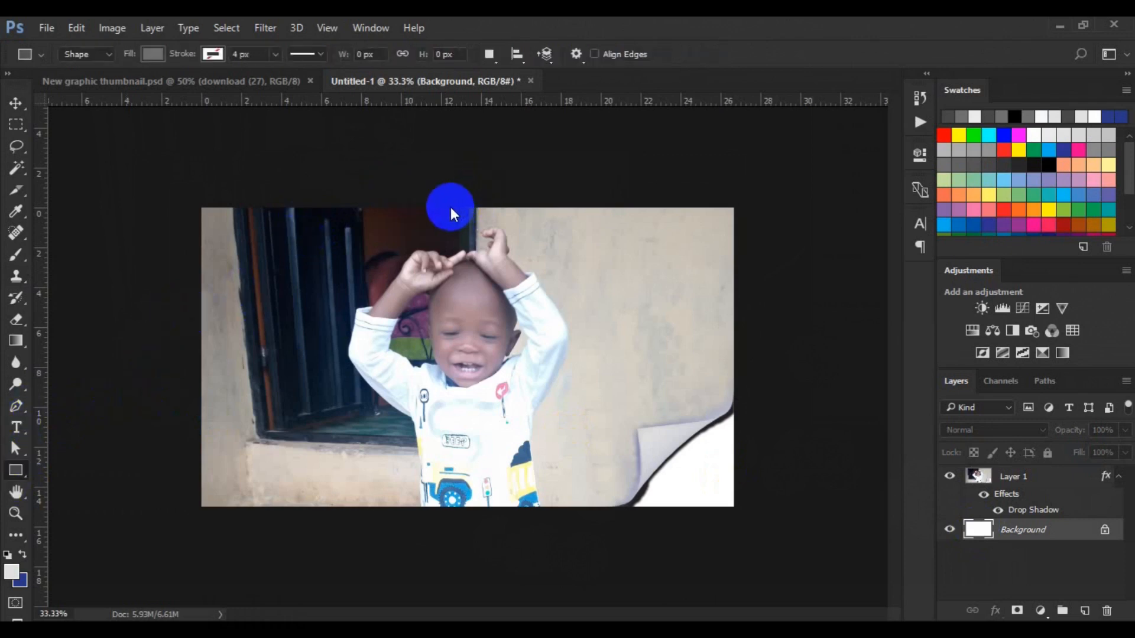
pyautogui.moveTo(451, 207); pyautogui.dragTo(755, 519)
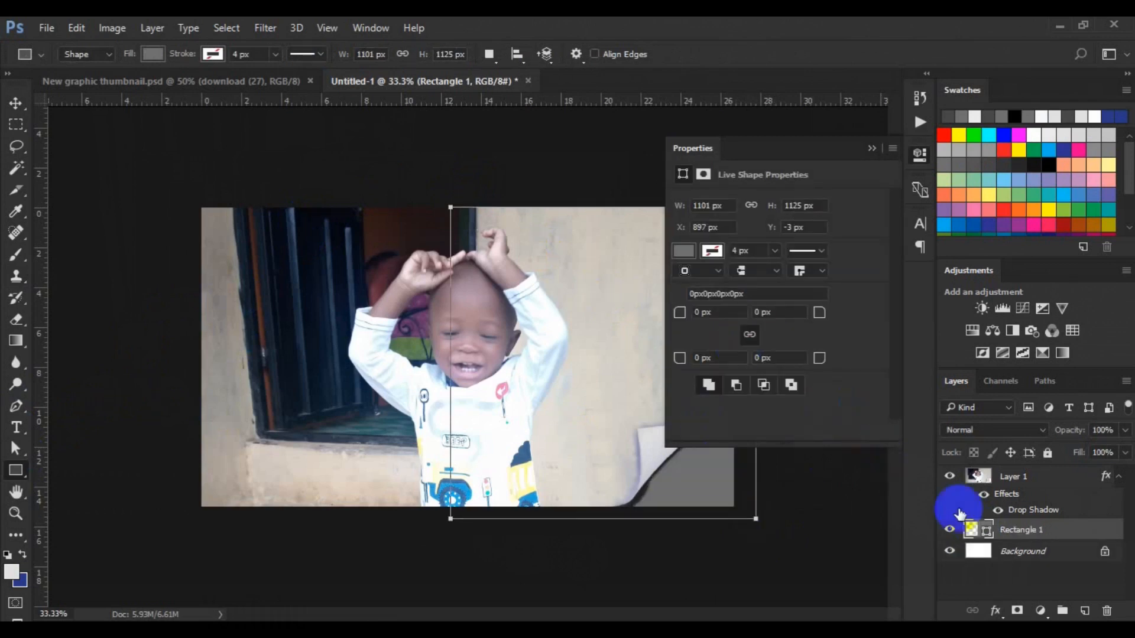
# - Fill the rectangle behind the page curl with red and switch to the Move tool
pyautogui.doubleClick(985, 535)
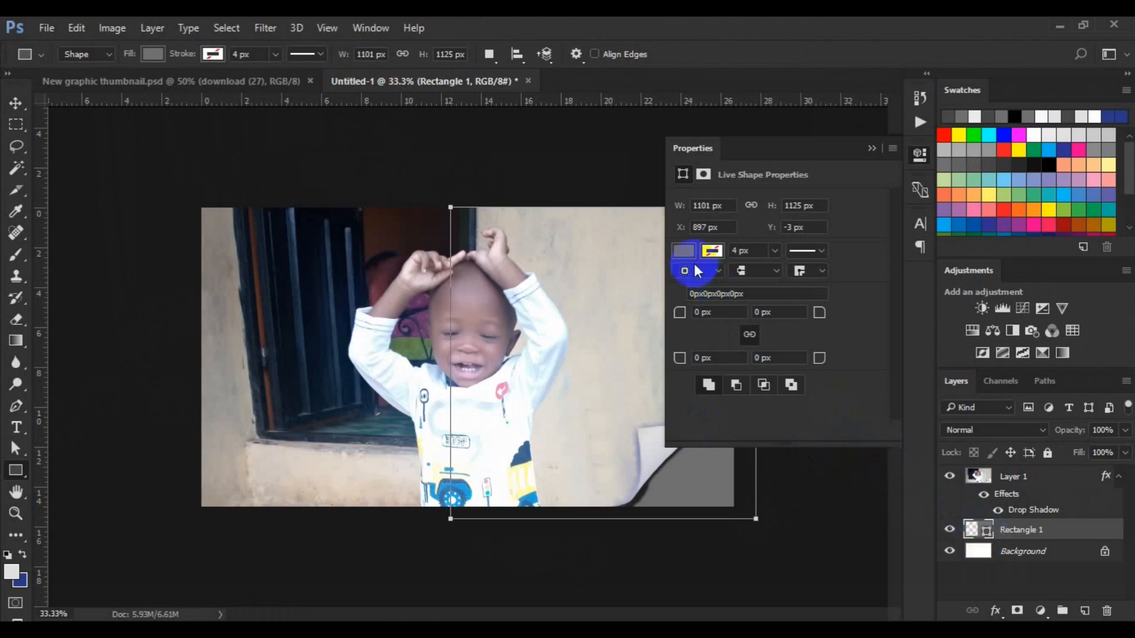
pyautogui.click(684, 251)
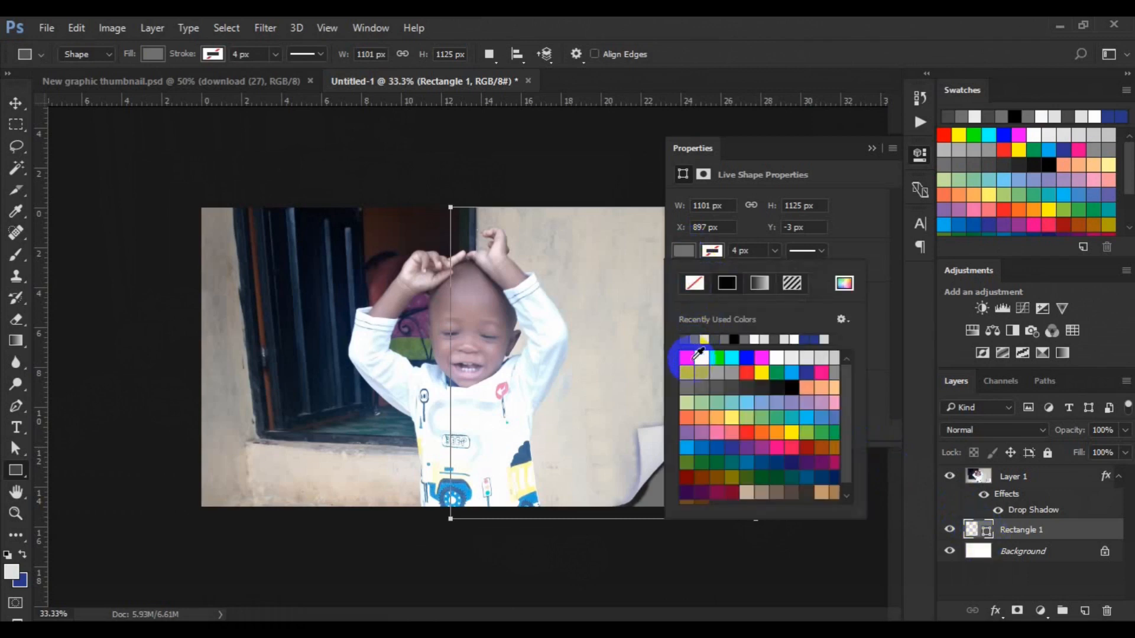
pyautogui.click(688, 359)
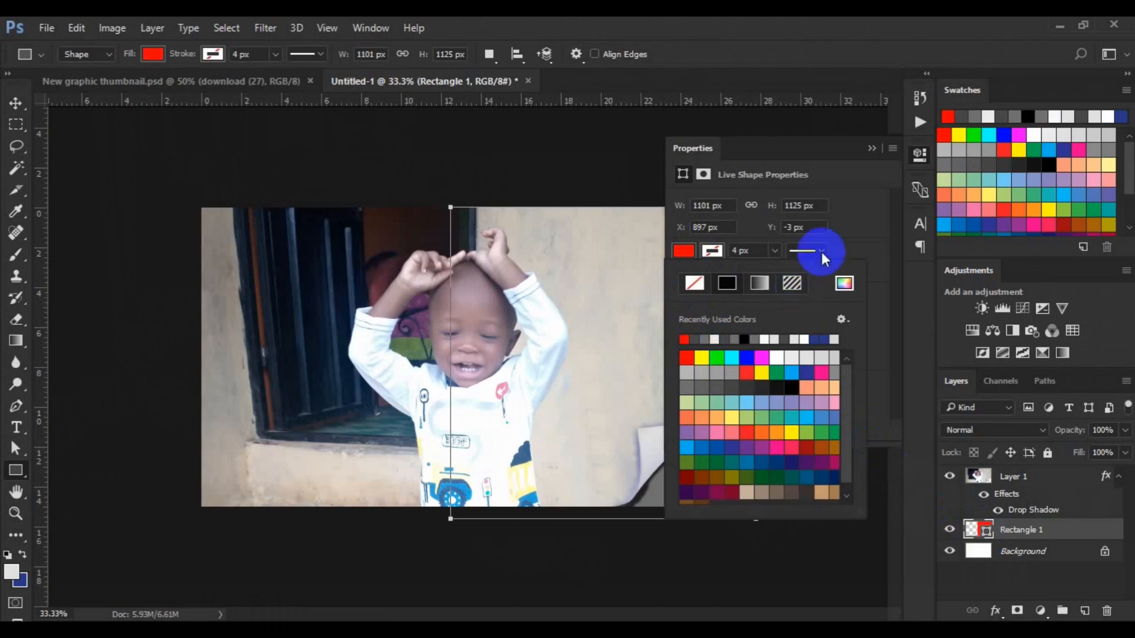
pyautogui.click(874, 153)
pyautogui.moveTo(1006, 490); pyautogui.dragTo(986, 505)
pyautogui.press('v')
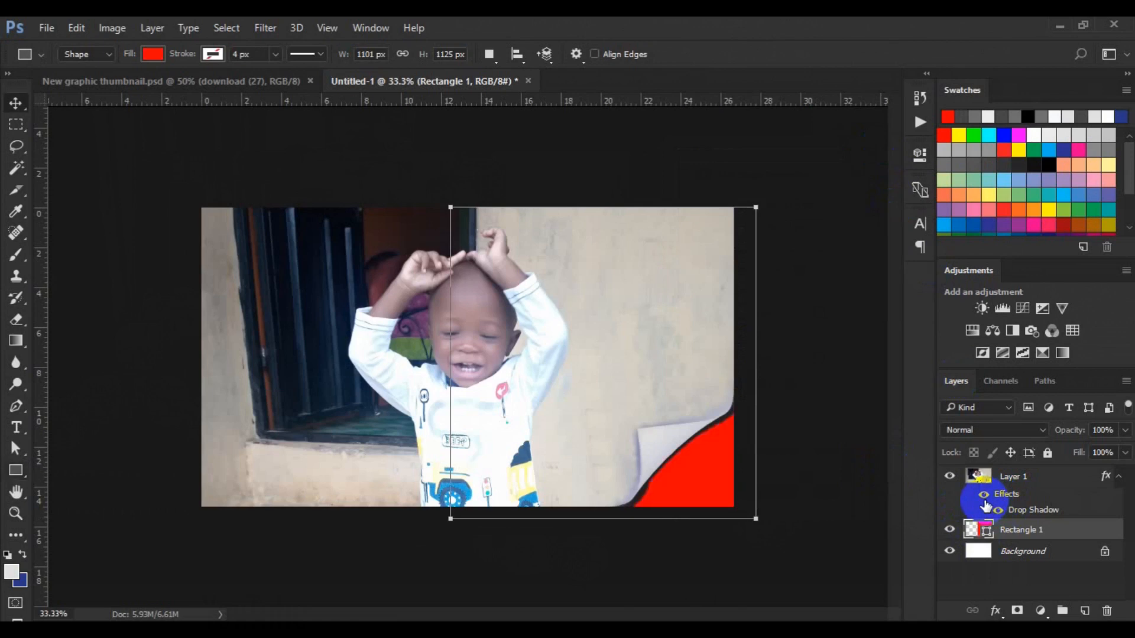
# - Toggle the visibility of Layer 1's effects to compare the page curl with and without its drop shadow
pyautogui.click(983, 496)
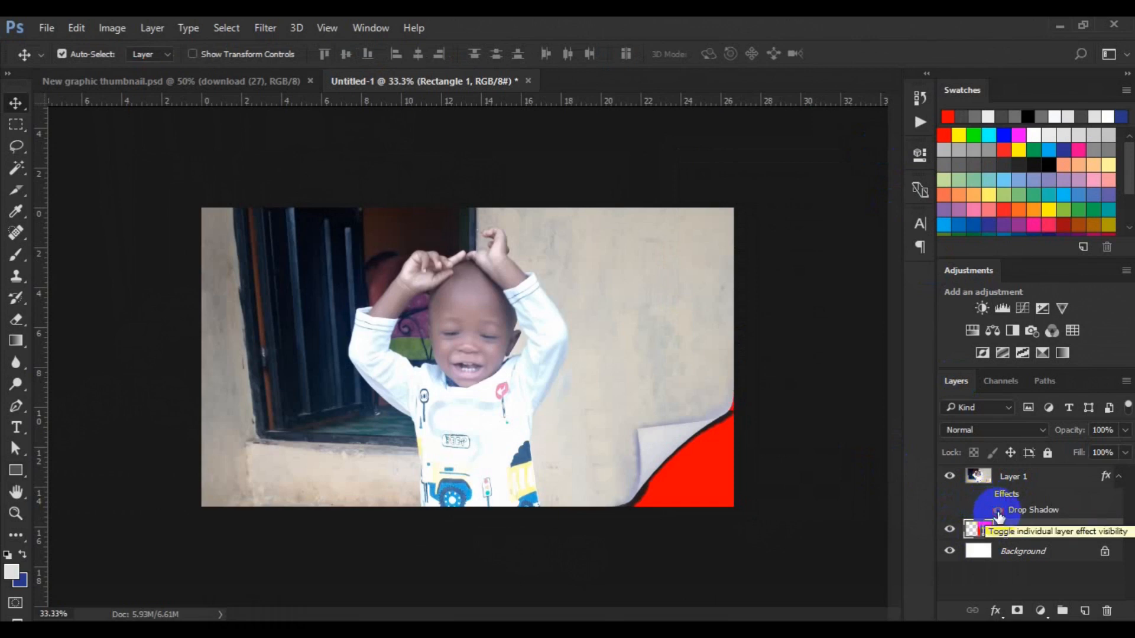
pyautogui.click(999, 512)
pyautogui.click(983, 498)
pyautogui.click(983, 498)
# - Set Layer 1's drop shadow to distance 12 px, spread 9% and size 5 px, and apply it
pyautogui.click(1005, 483)
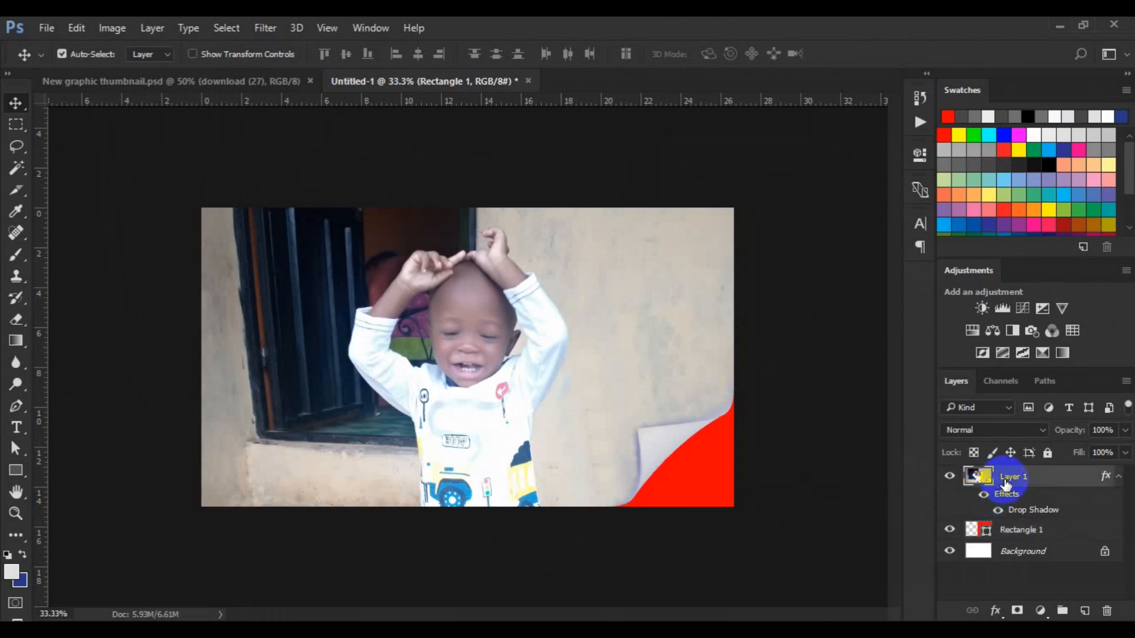
pyautogui.rightClick(1007, 477)
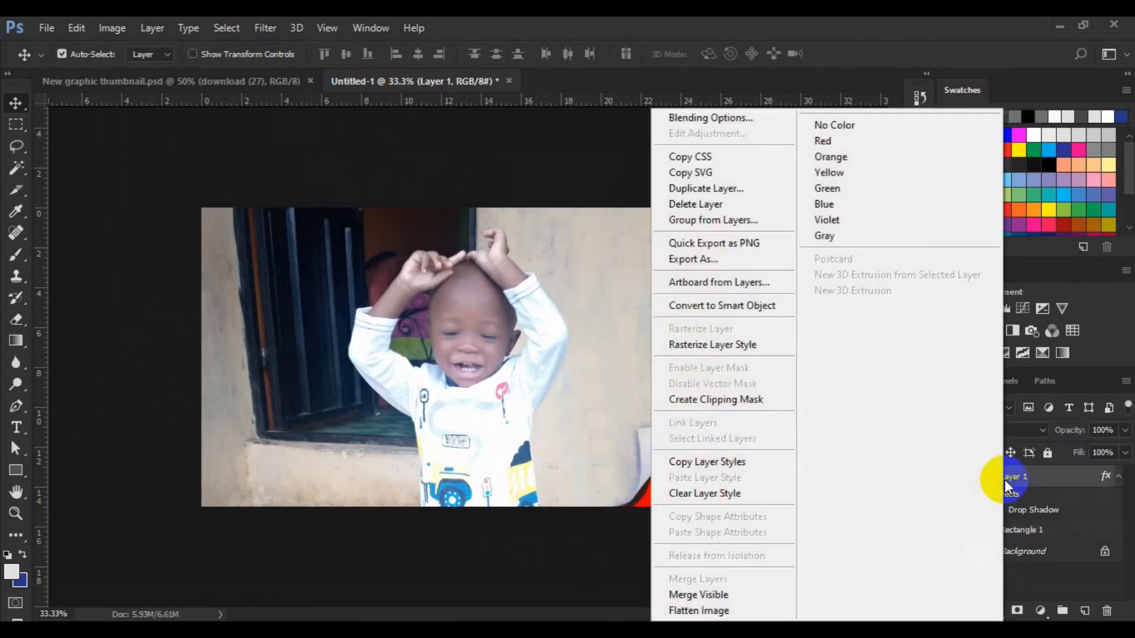
pyautogui.click(731, 121)
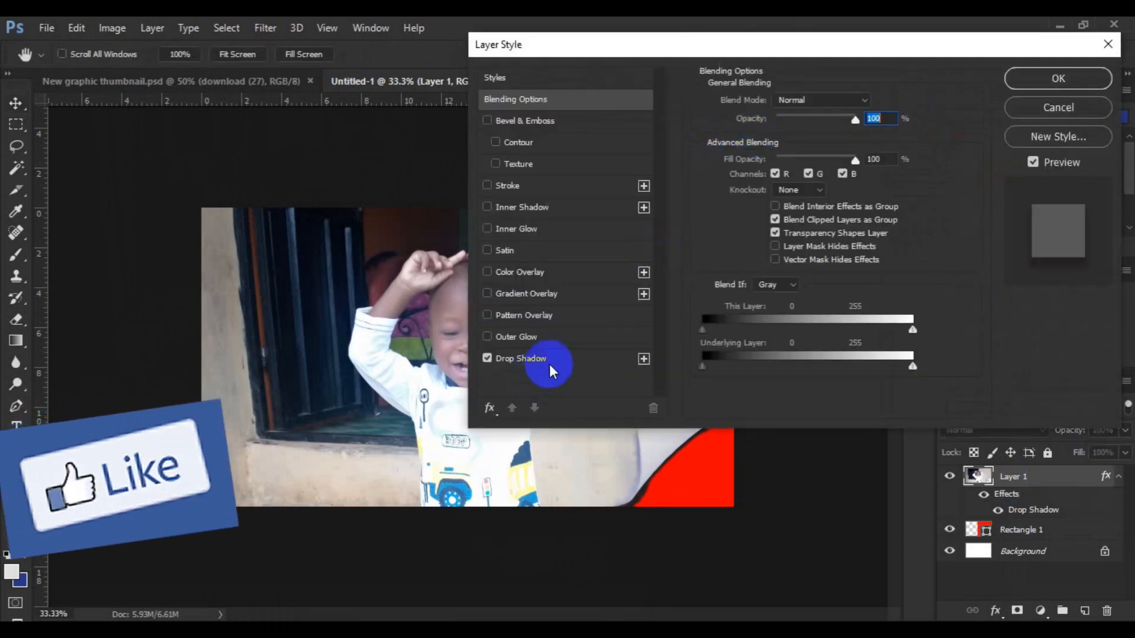
pyautogui.click(549, 357)
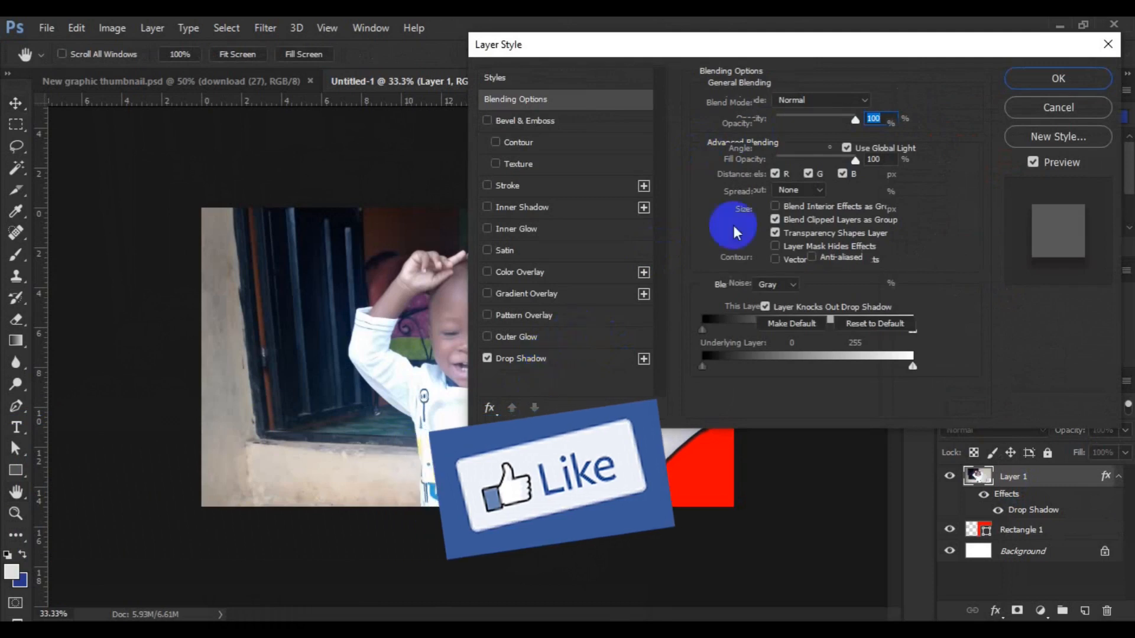
pyautogui.moveTo(774, 192); pyautogui.dragTo(767, 197)
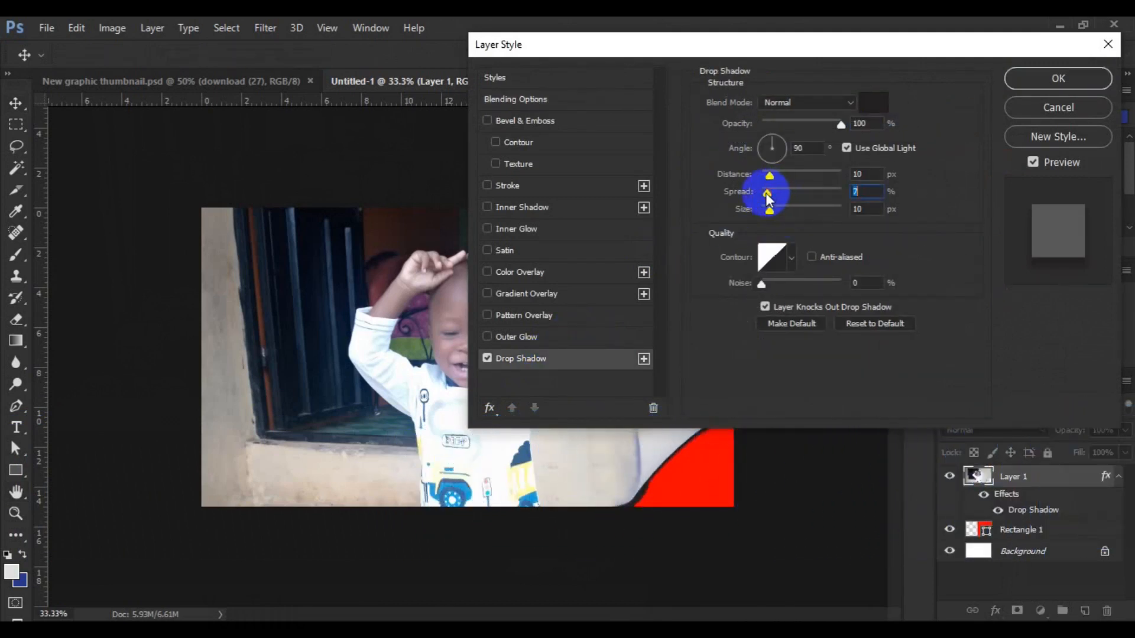
pyautogui.moveTo(769, 210); pyautogui.dragTo(766, 176)
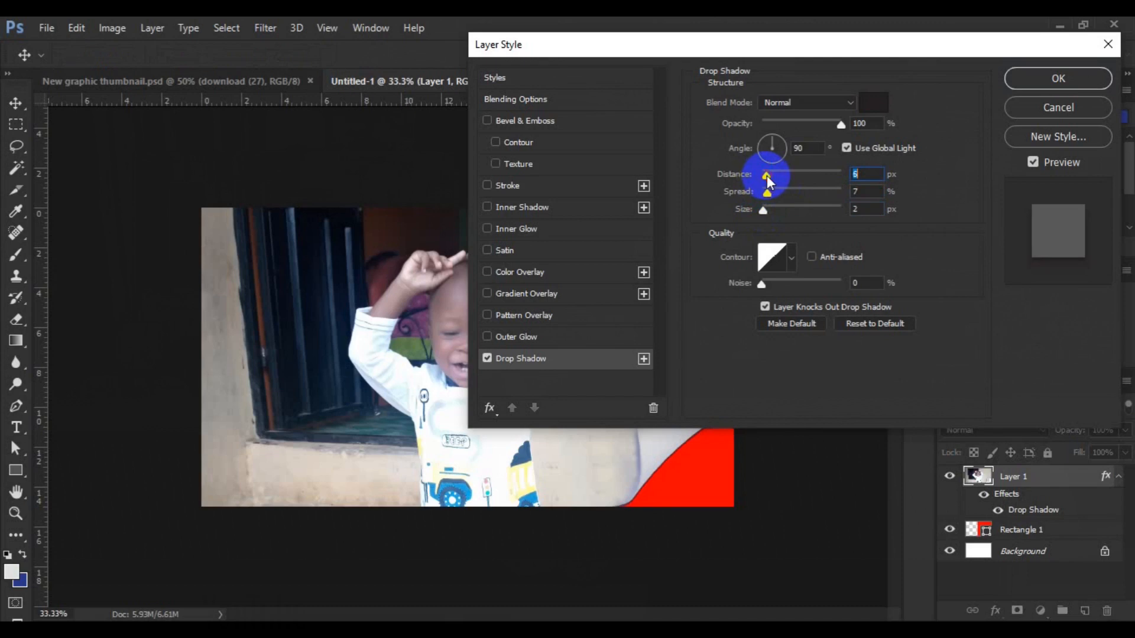
pyautogui.moveTo(744, 194); pyautogui.dragTo(749, 217)
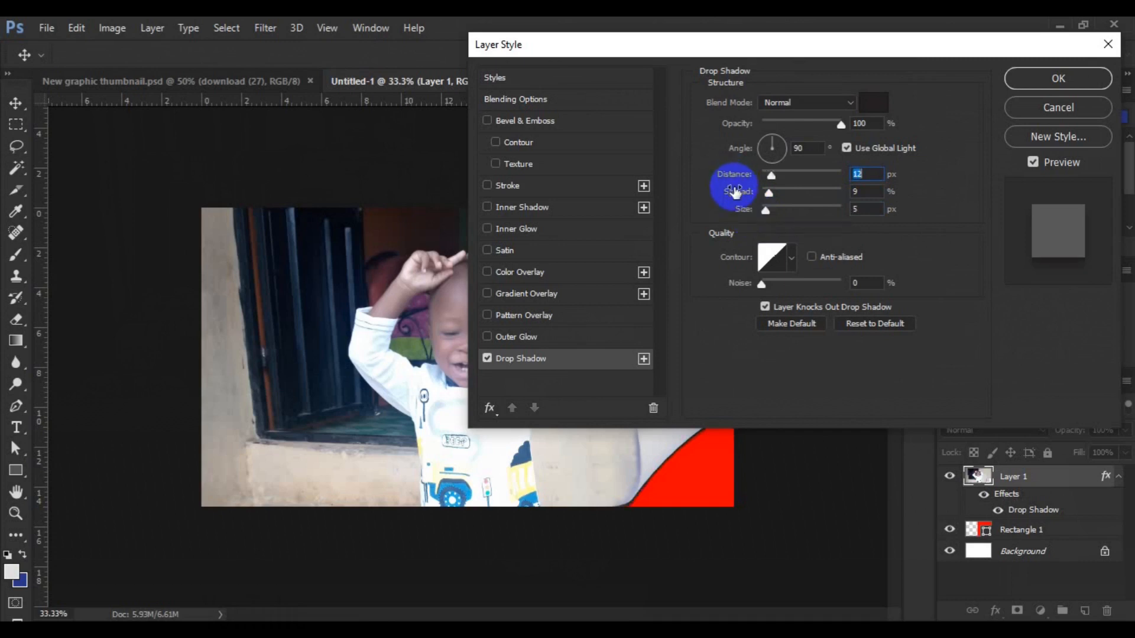
pyautogui.moveTo(735, 190); pyautogui.dragTo(735, 192)
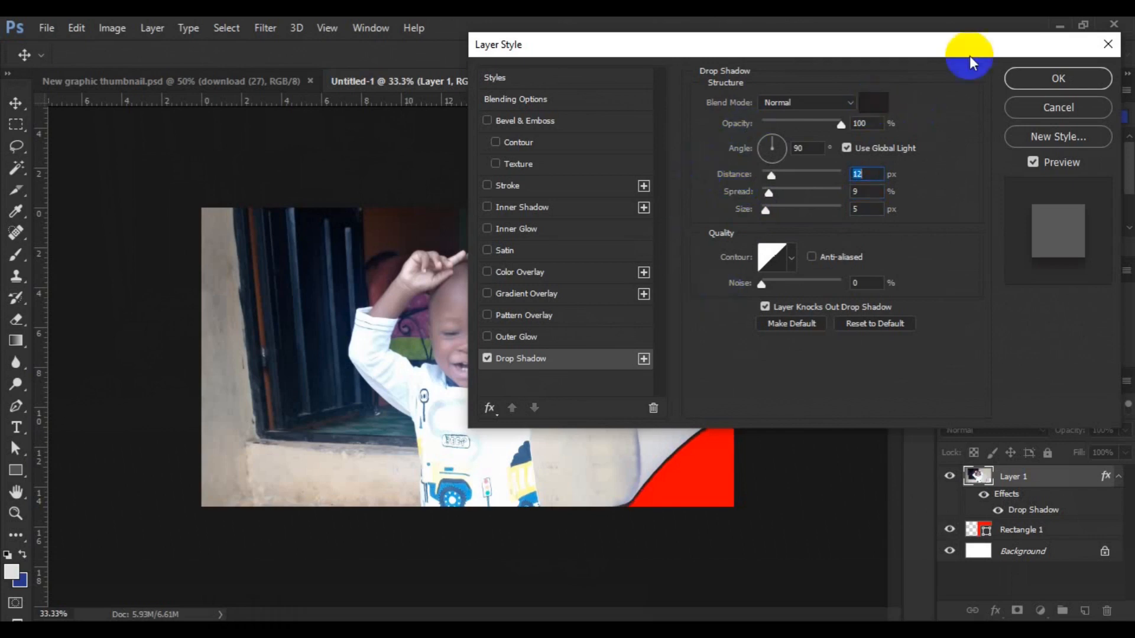
pyautogui.click(1059, 78)
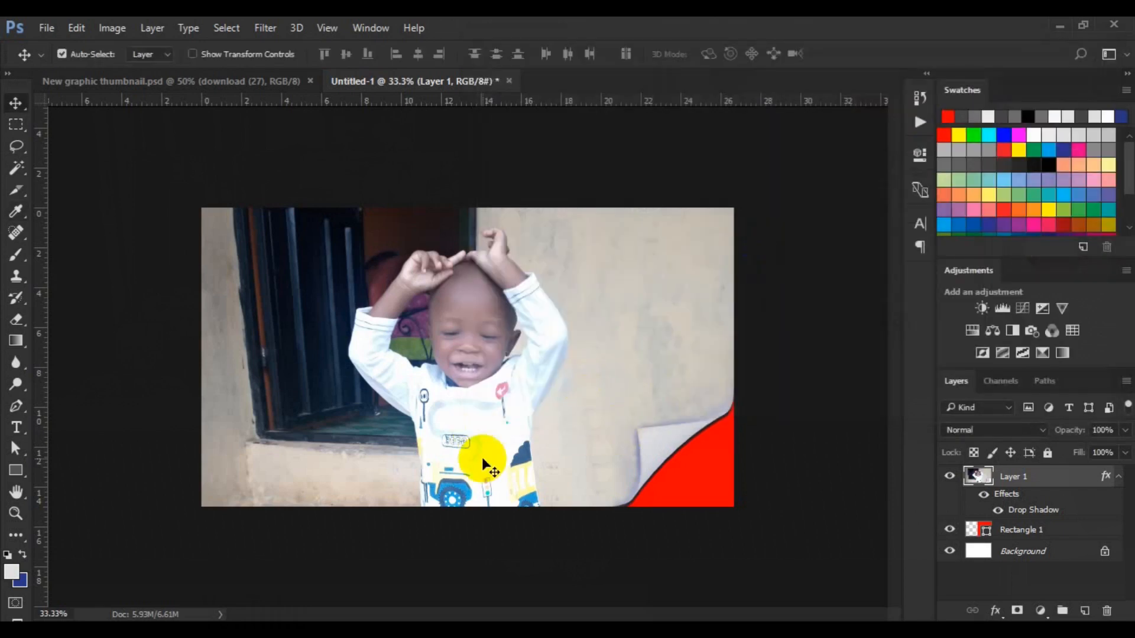
pyautogui.hotkey('ctrl', '-')
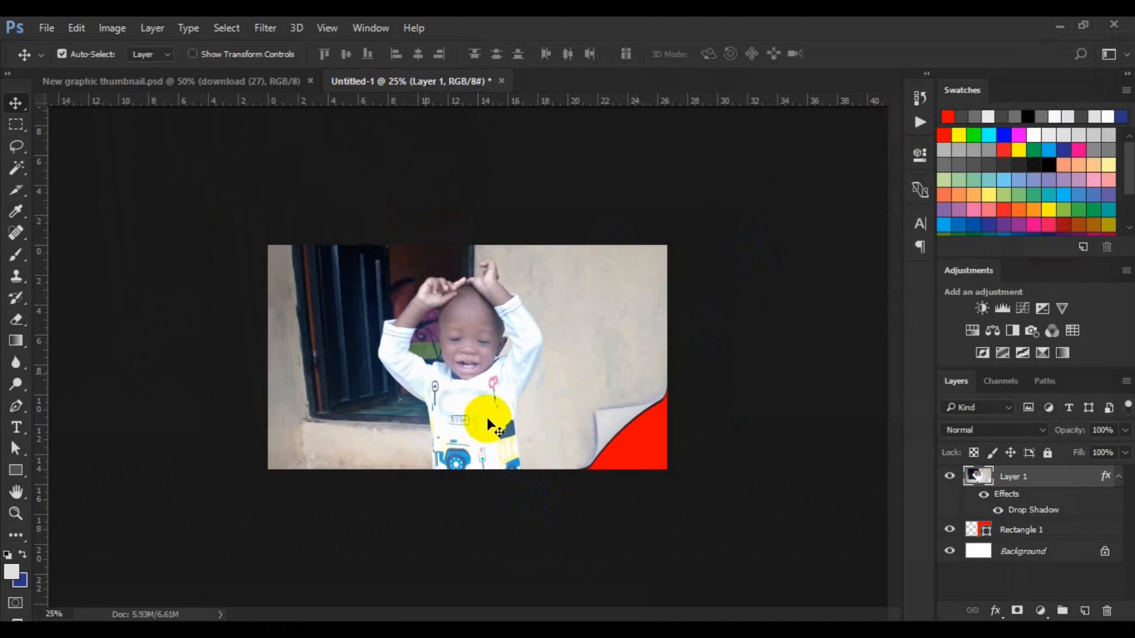